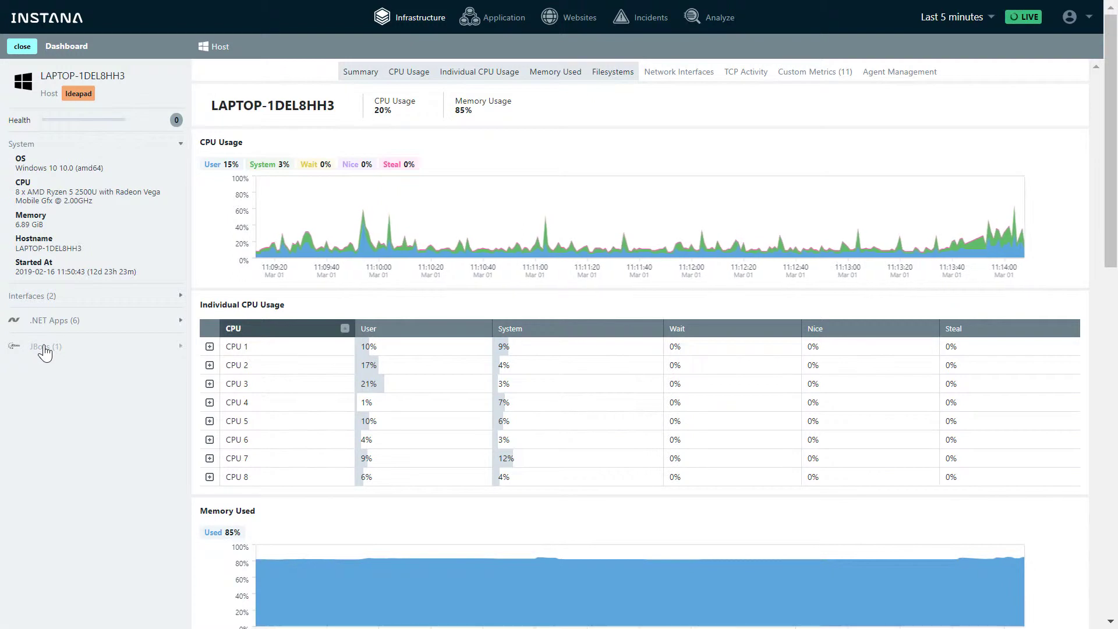
Expand the JBoss group in the LAPTOP-1DEL8HH3 host sidebar
left_click(44, 347)
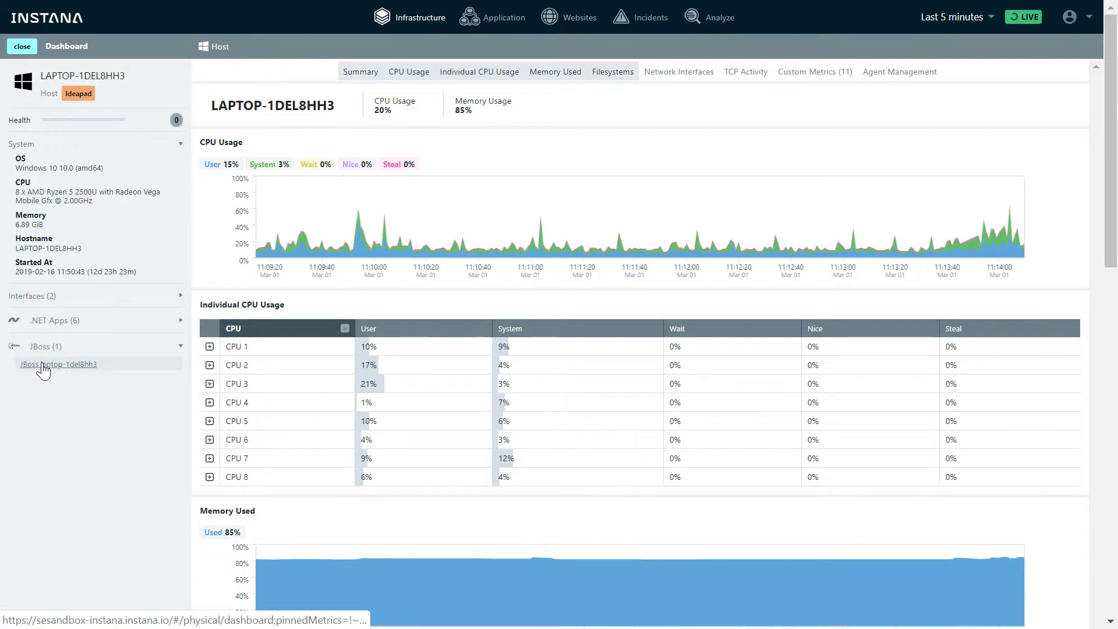
Open the JBoss laptop-1del8hh3 instance and select the 'Statistics are not enabled for undertow subsystem' warning
left_click(42, 367)
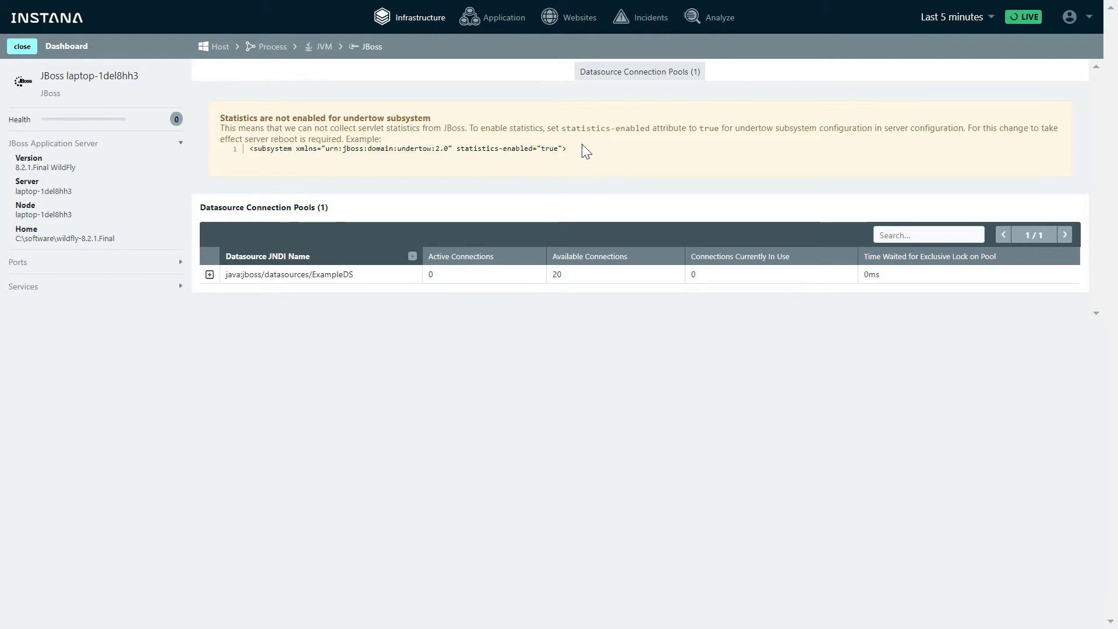
left_click_drag(582, 148, 218, 115)
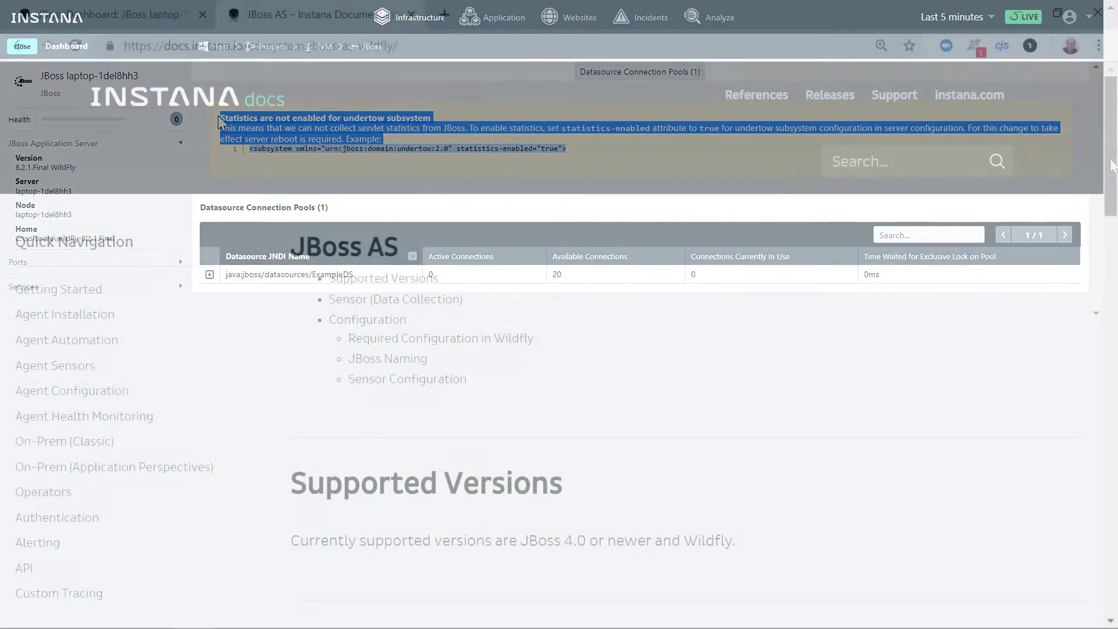
left_click_drag(1112, 164, 1112, 468)
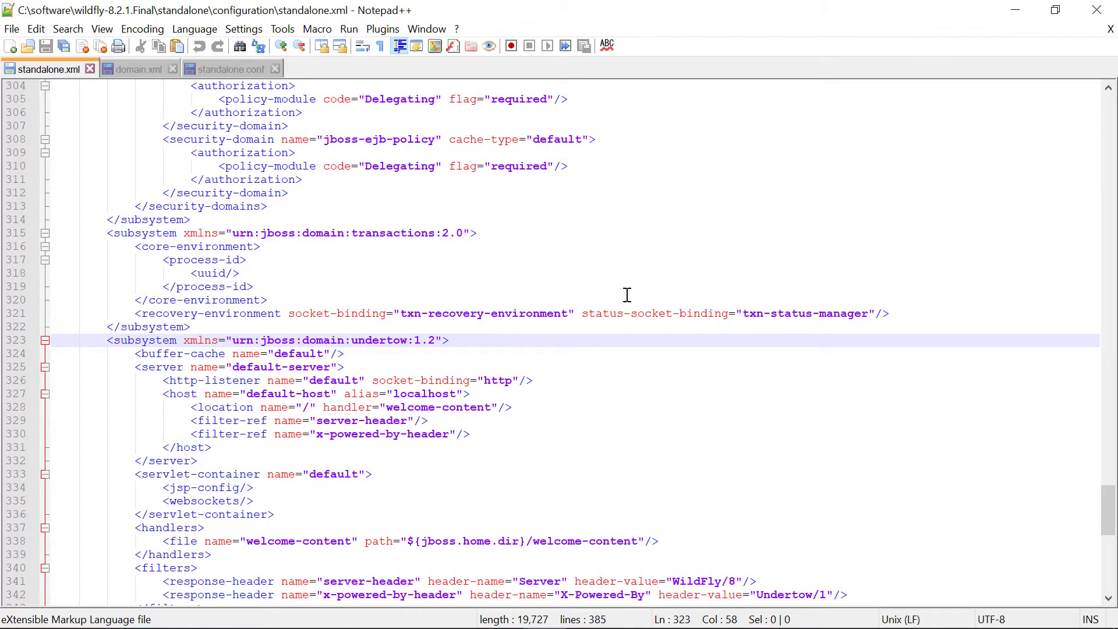
Look over domain.xml, then standalone.conf with SERVER_OPTS set to --server-config=standalone-full.xml
left_click(144, 71)
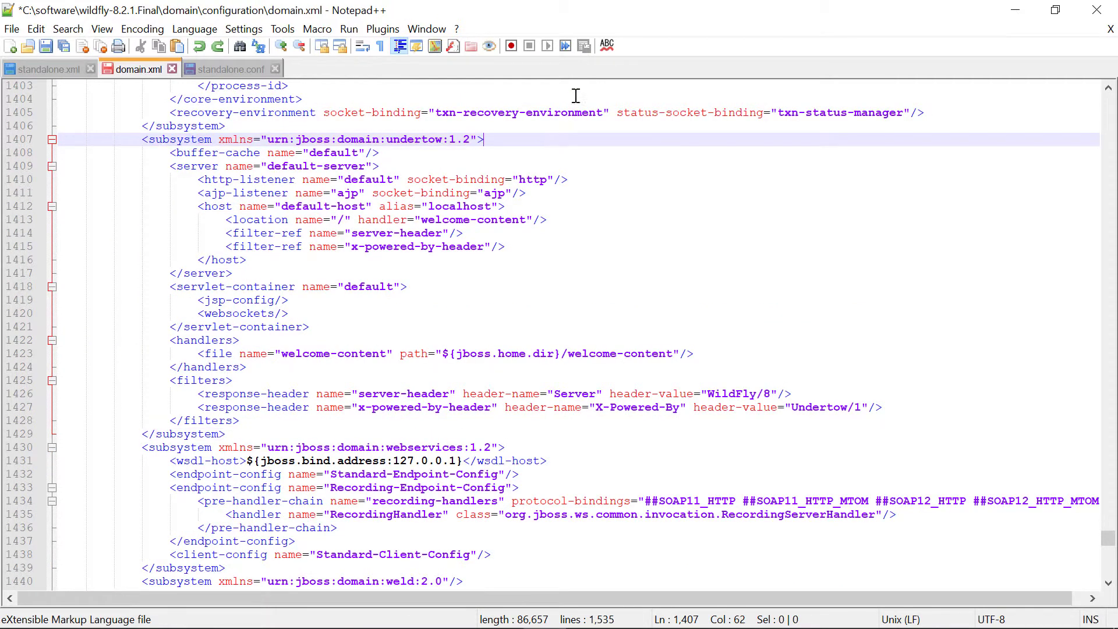
left_click(230, 70)
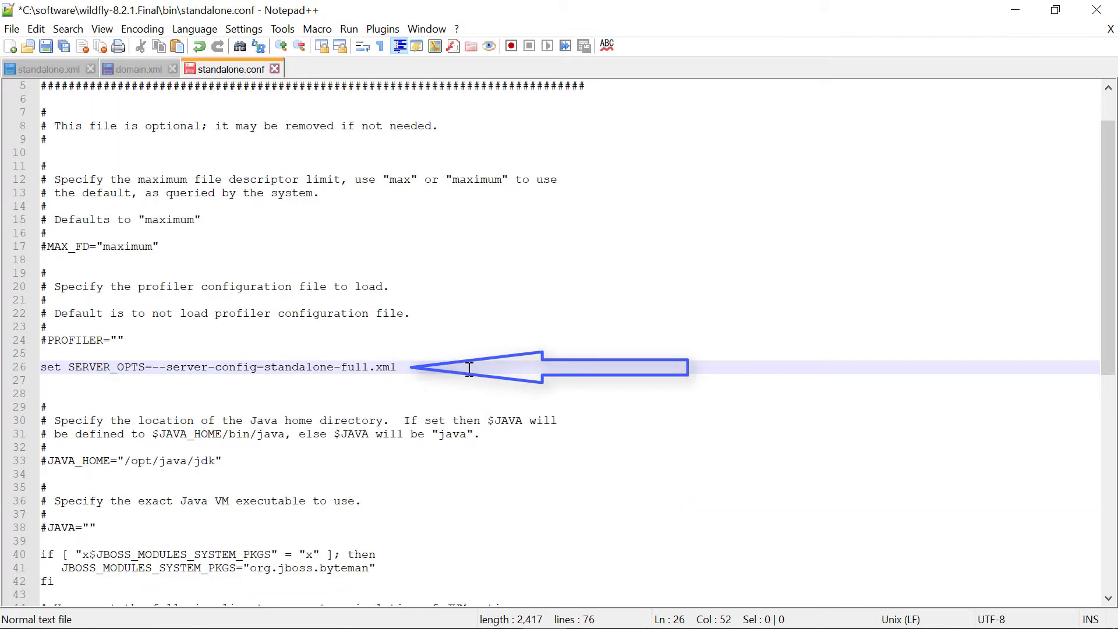